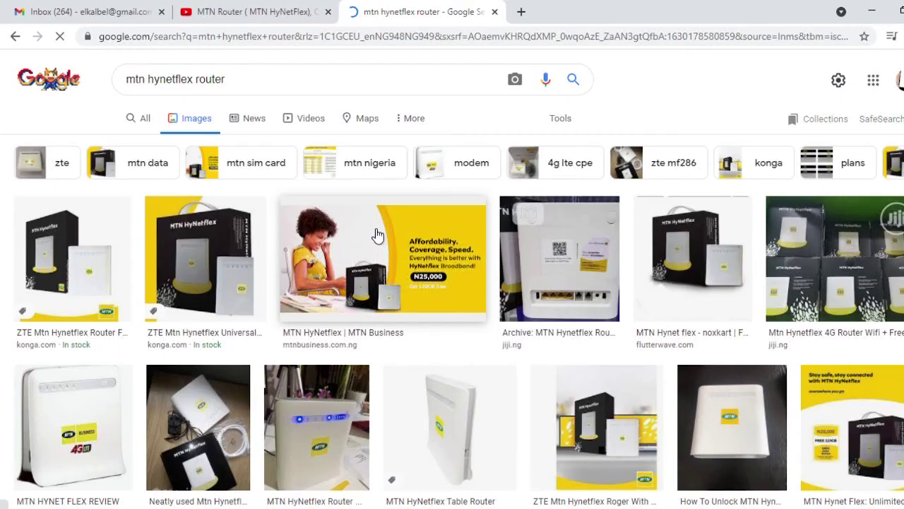
- Resume the MTN HyNetflex router overview video on YouTube and mute its sound
{"action": "scroll", "coordinate": [377, 237], "scroll_direction": "down", "scroll_amount": 4}
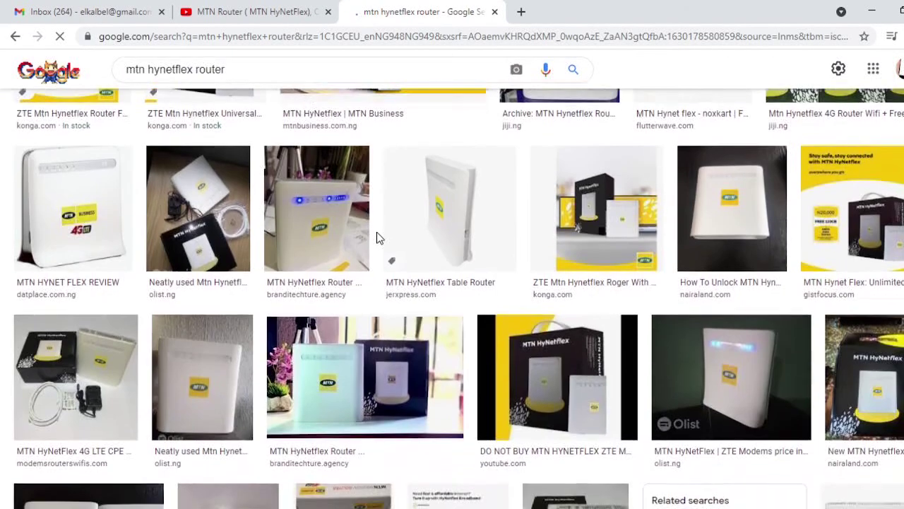
{"action": "scroll", "coordinate": [376, 238], "scroll_direction": "up", "scroll_amount": 4}
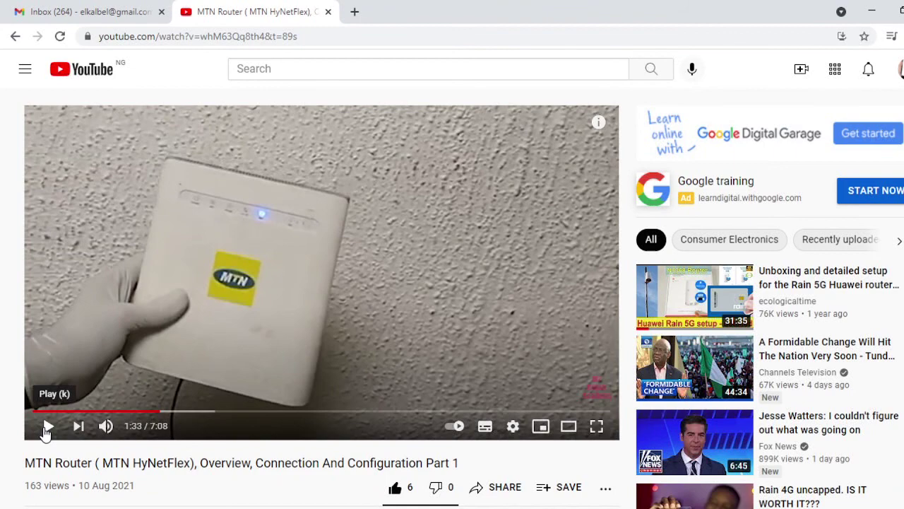
{"action": "left_click", "coordinate": [46, 429]}
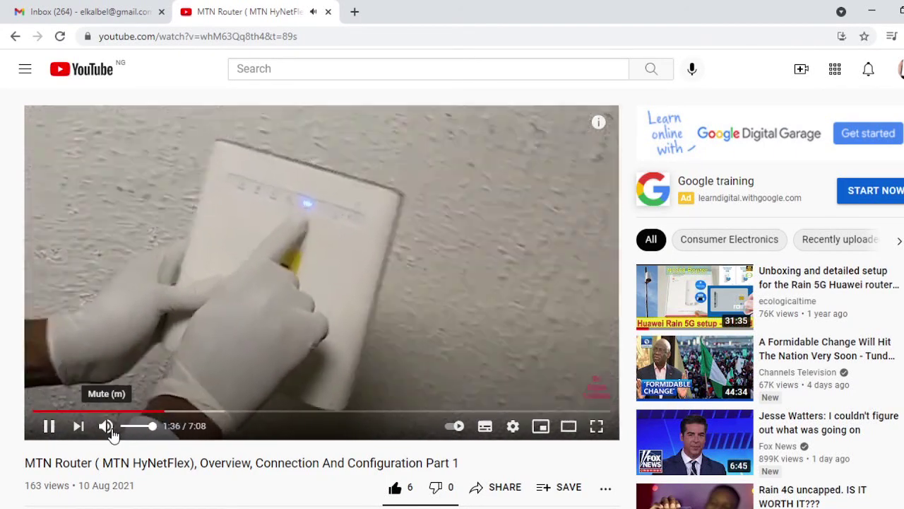
{"action": "left_click", "coordinate": [101, 431]}
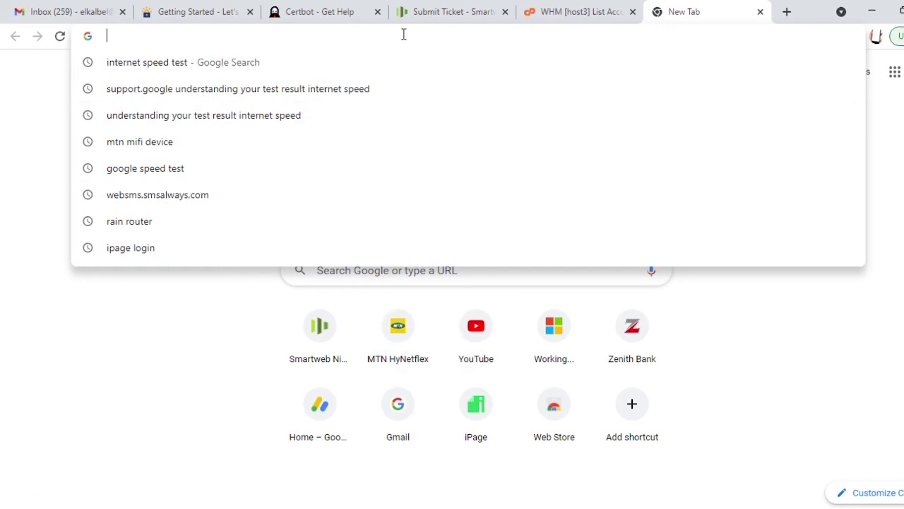
- Enter 192.168.0.1 in the address bar to load the router login page
{"action": "left_click", "coordinate": [843, 345]}
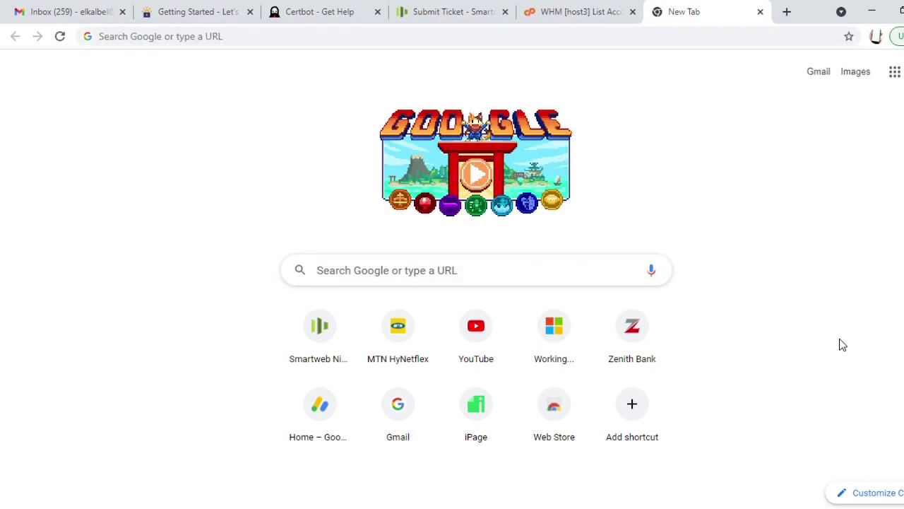
{"action": "left_click", "coordinate": [346, 36]}
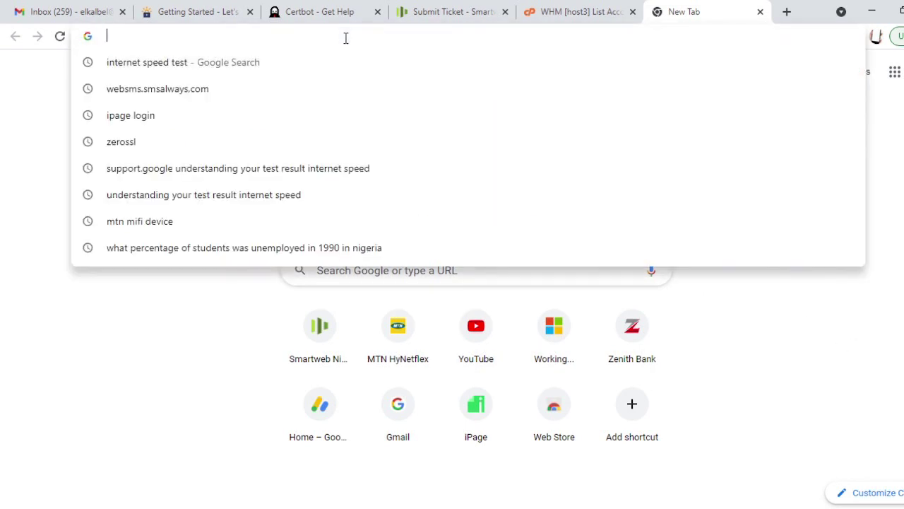
{"action": "type", "text": "192."}
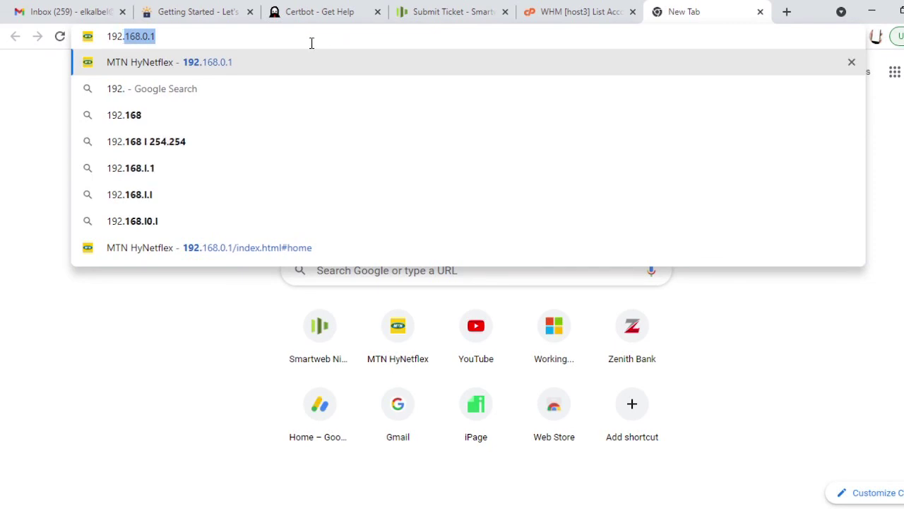
{"action": "type", "text": "168.0.1/index.html#login"}
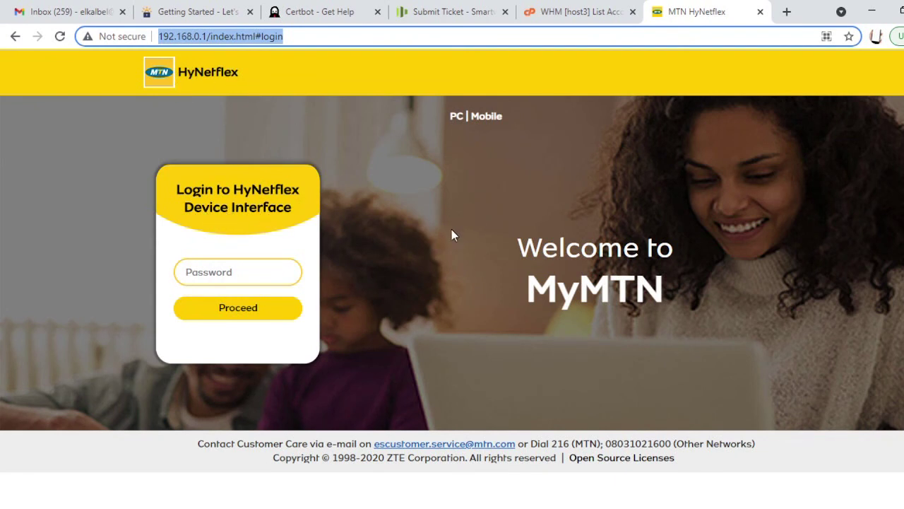
- Enter the router admin password and log in to the home dashboard
{"action": "left_click", "coordinate": [221, 269]}
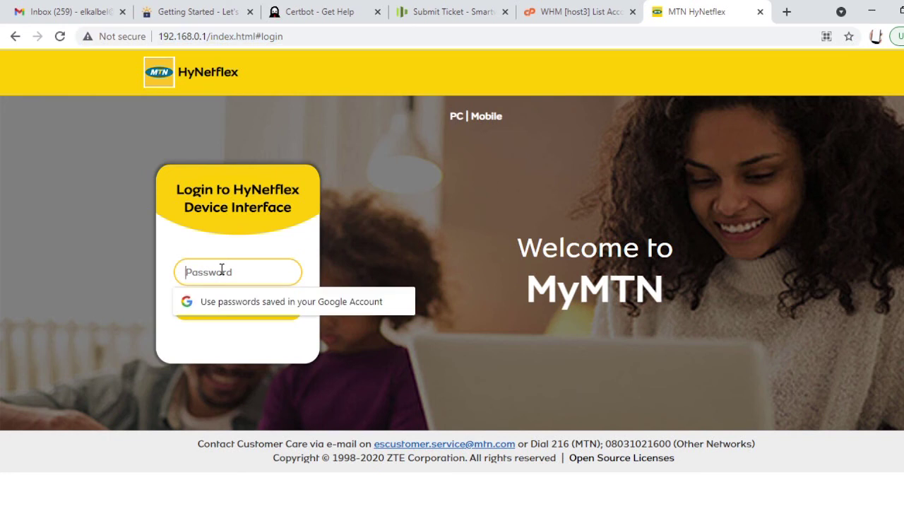
{"action": "type", "text": "admin"}
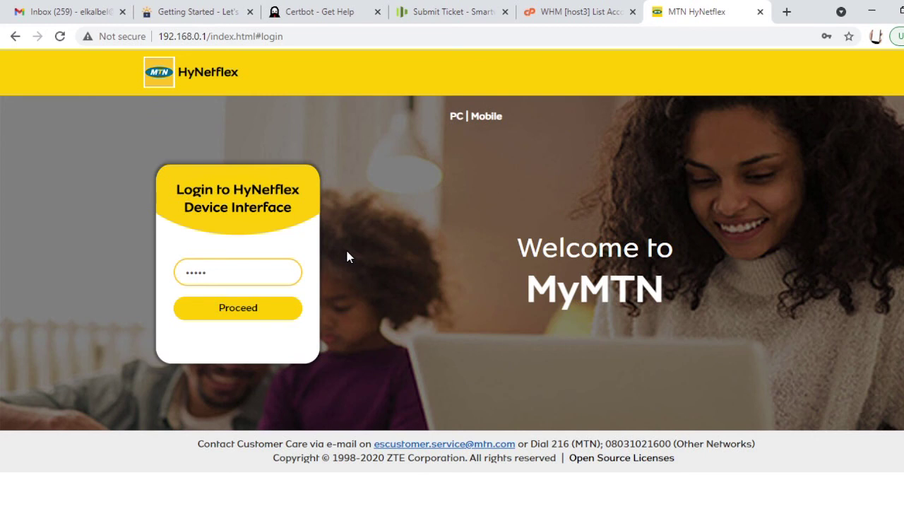
{"action": "left_click", "coordinate": [238, 317]}
{"action": "left_click", "coordinate": [237, 315]}
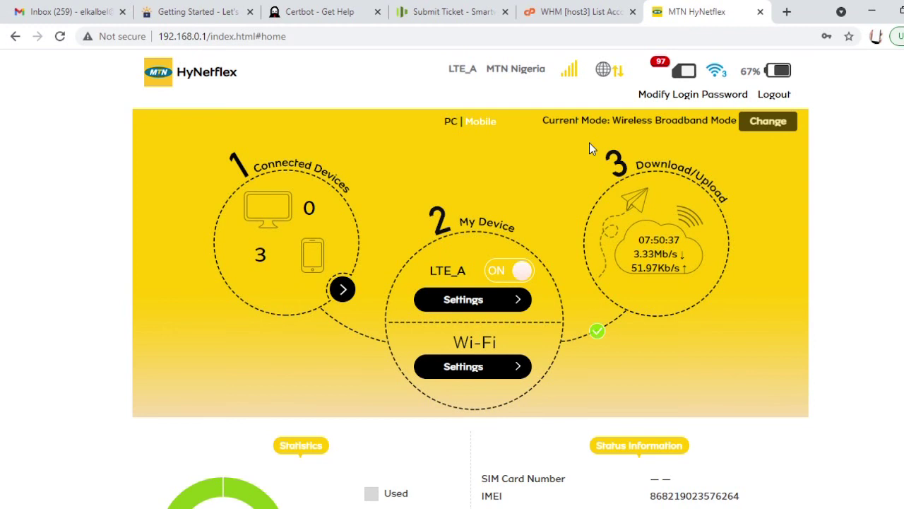
{"action": "mouse_move", "coordinate": [654, 79]}
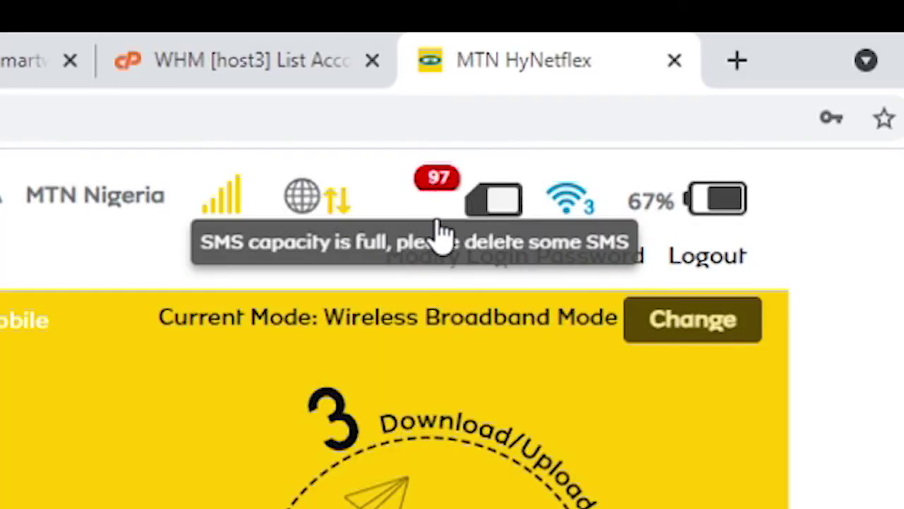
{"action": "mouse_move", "coordinate": [433, 192]}
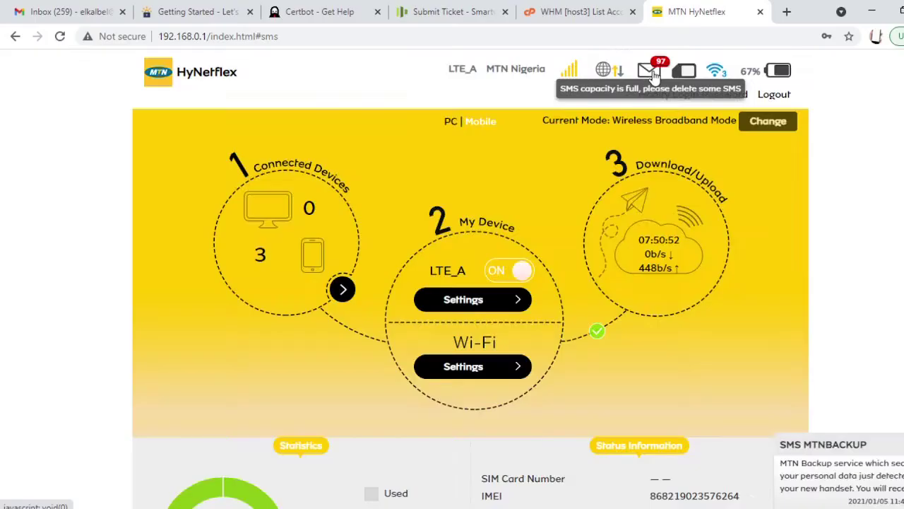
- Select every message in the device SMS inbox and delete them, confirming with Yes
{"action": "left_click", "coordinate": [436, 185]}
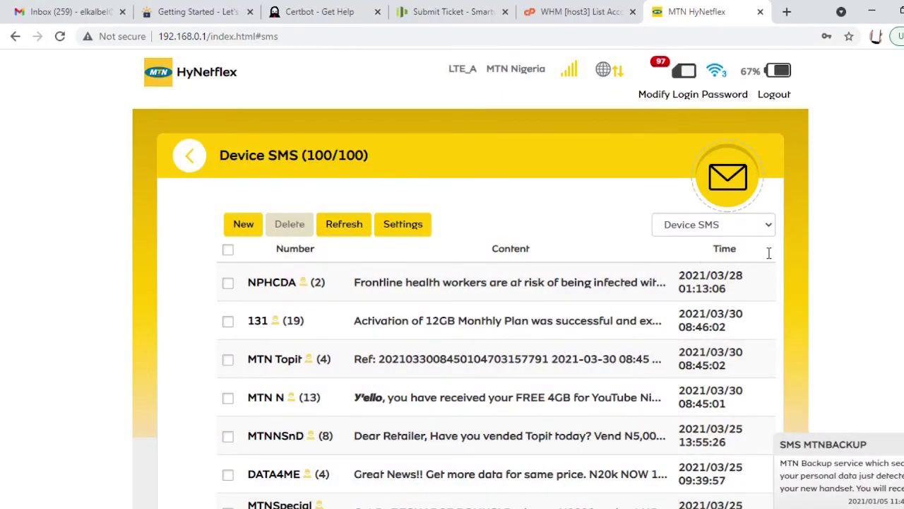
{"action": "scroll", "coordinate": [470, 279], "scroll_direction": "down", "scroll_amount": 1}
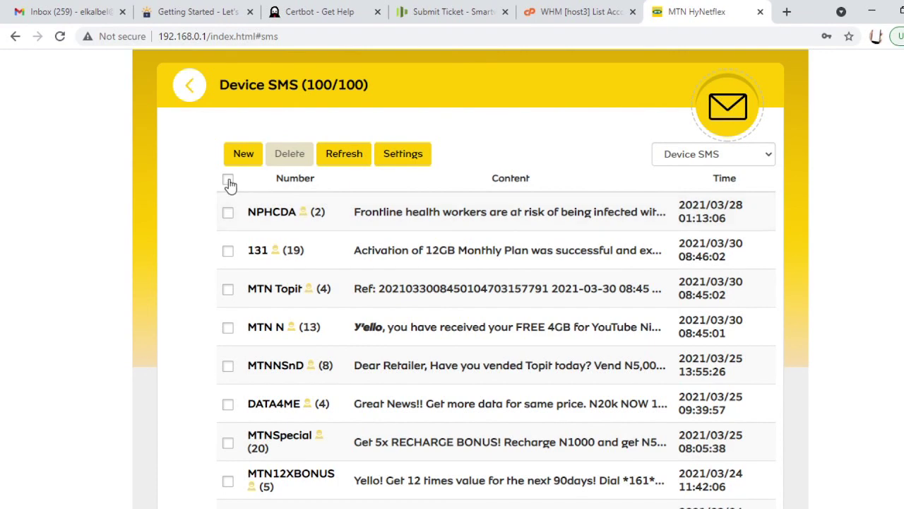
{"action": "left_click", "coordinate": [228, 179]}
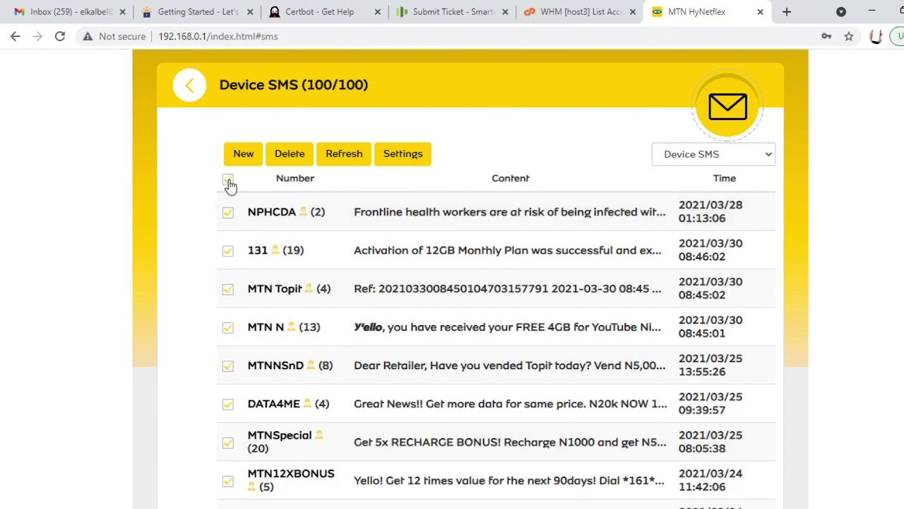
{"action": "left_click", "coordinate": [293, 153]}
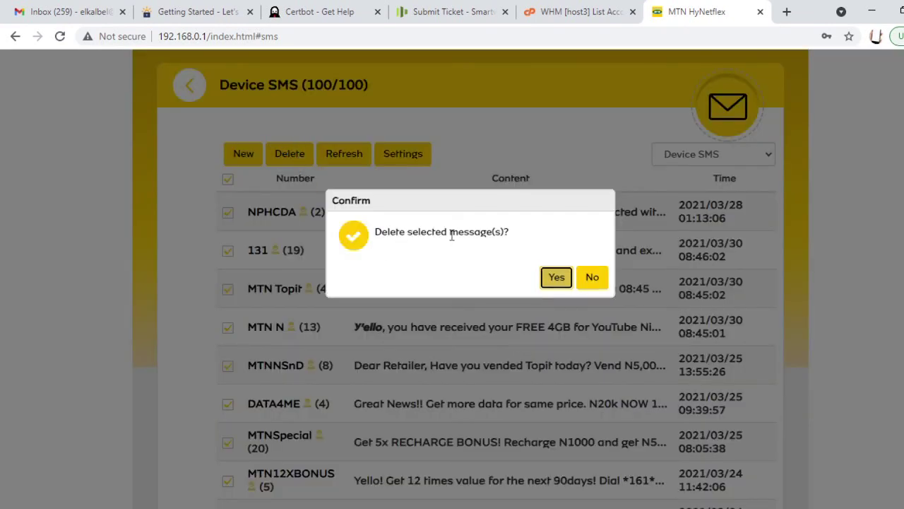
{"action": "left_click", "coordinate": [554, 282]}
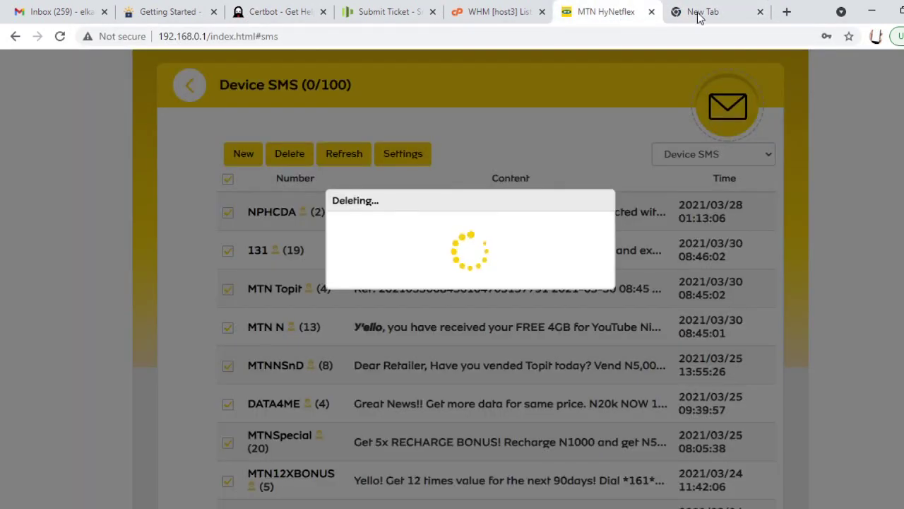
- In the new tab, search Google for 'internet speed test' via the address-bar suggestion
{"action": "left_click", "coordinate": [730, 16]}
{"action": "left_click", "coordinate": [610, 36]}
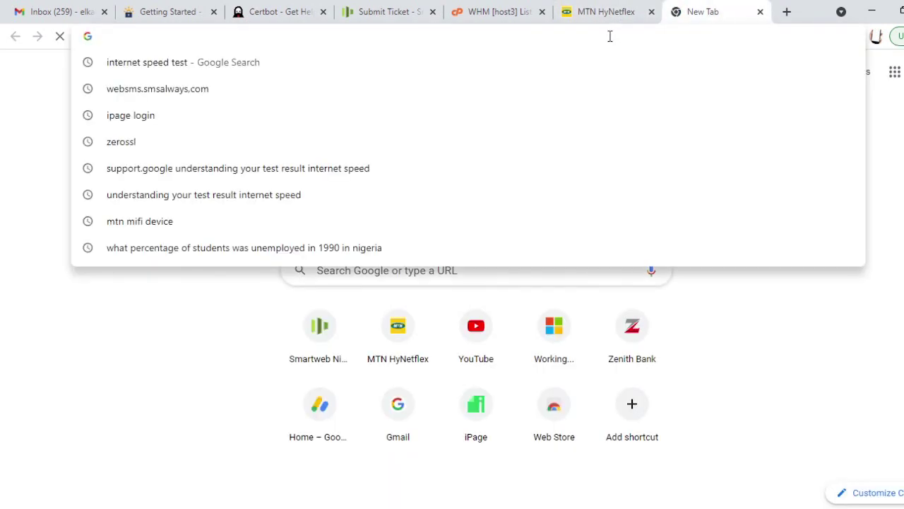
{"action": "type", "text": "ine"}
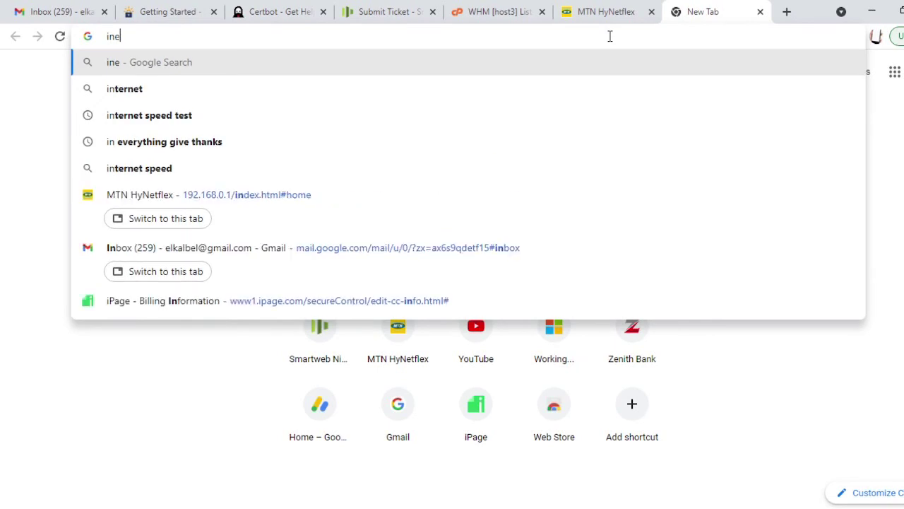
{"action": "key", "text": "BackSpace"}
{"action": "type", "text": "ter"}
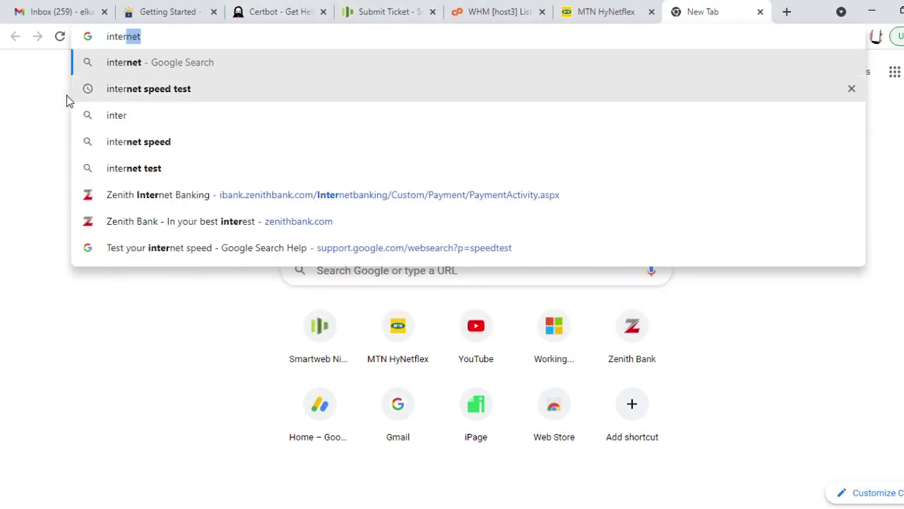
{"action": "left_click", "coordinate": [138, 95]}
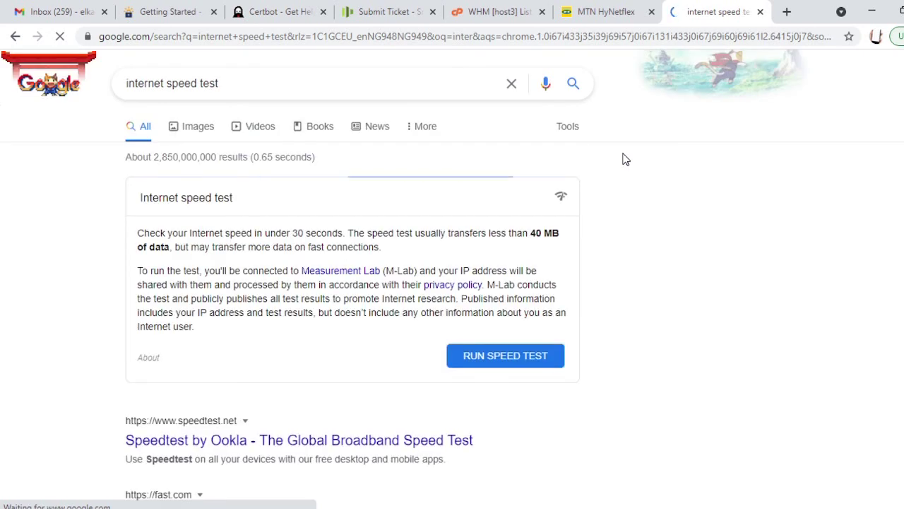
- Run the Google speed test twice, ending at 9.92 Mbps download and 17.1 Mbps upload
{"action": "left_click", "coordinate": [504, 356]}
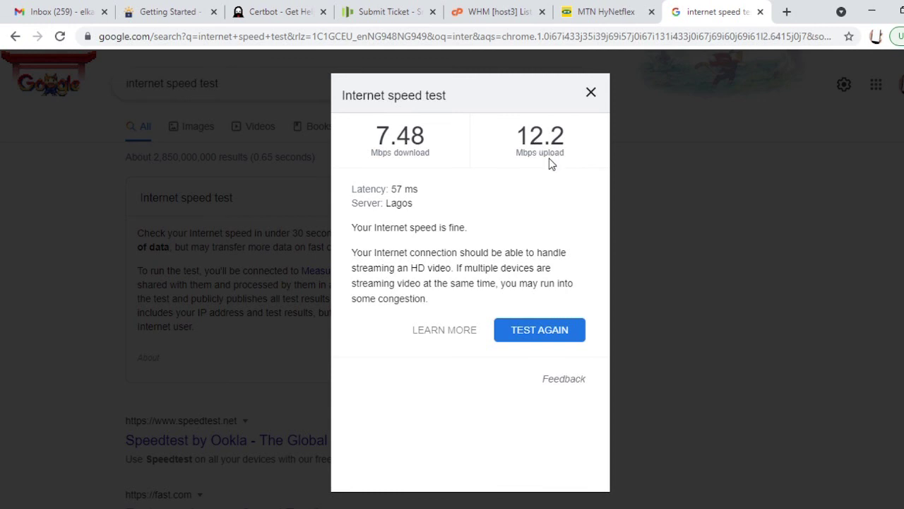
{"action": "left_click", "coordinate": [542, 331]}
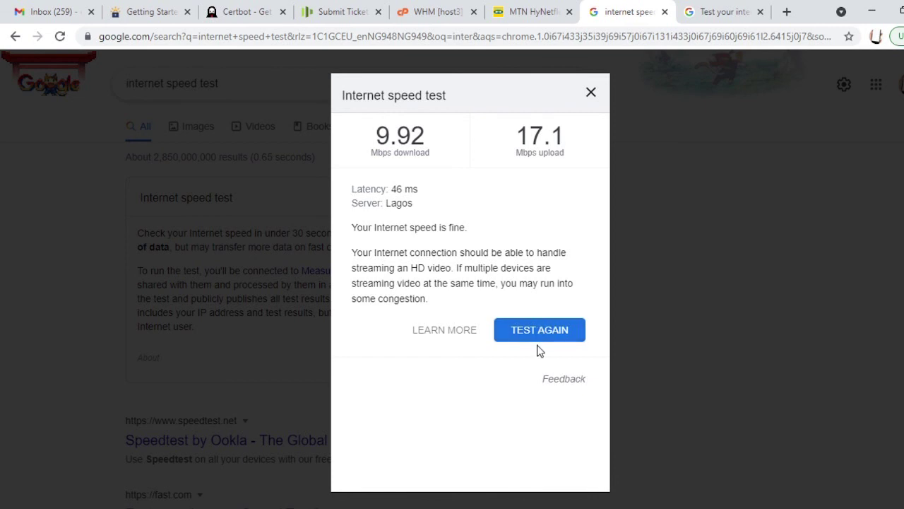
- Return to the router tab, check the SMS settings, and go back to the home dashboard
{"action": "left_click", "coordinate": [530, 11]}
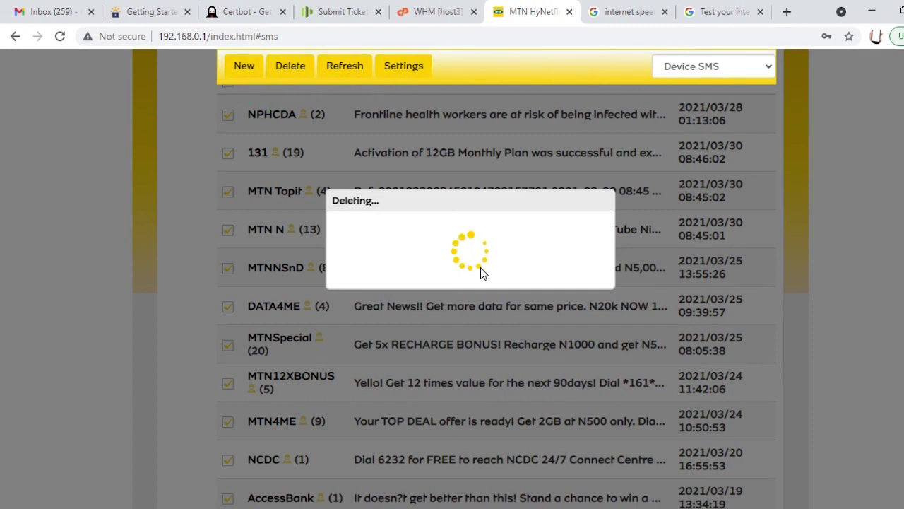
{"action": "left_click", "coordinate": [404, 66]}
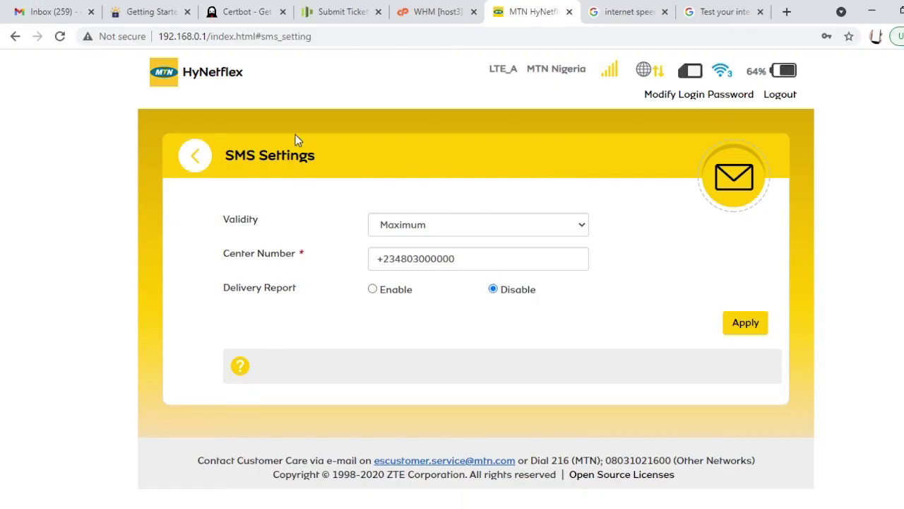
{"action": "left_click", "coordinate": [193, 159]}
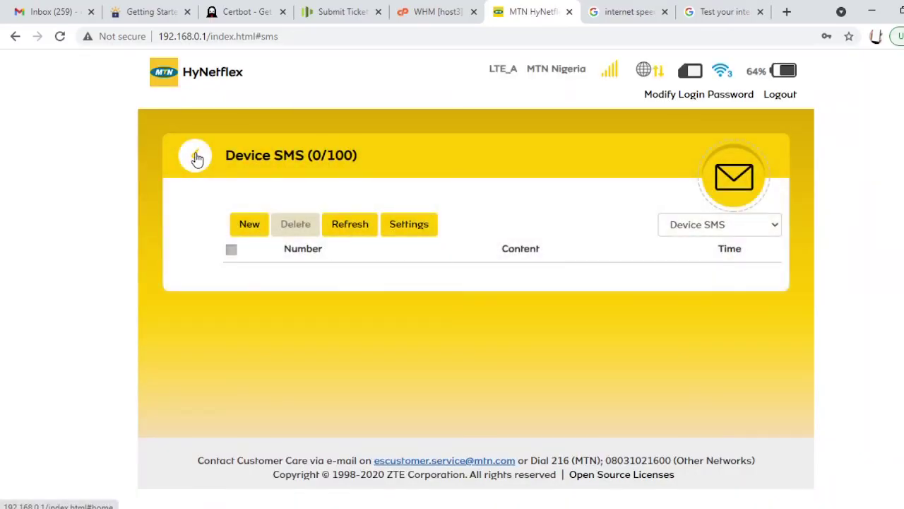
{"action": "left_click", "coordinate": [196, 157]}
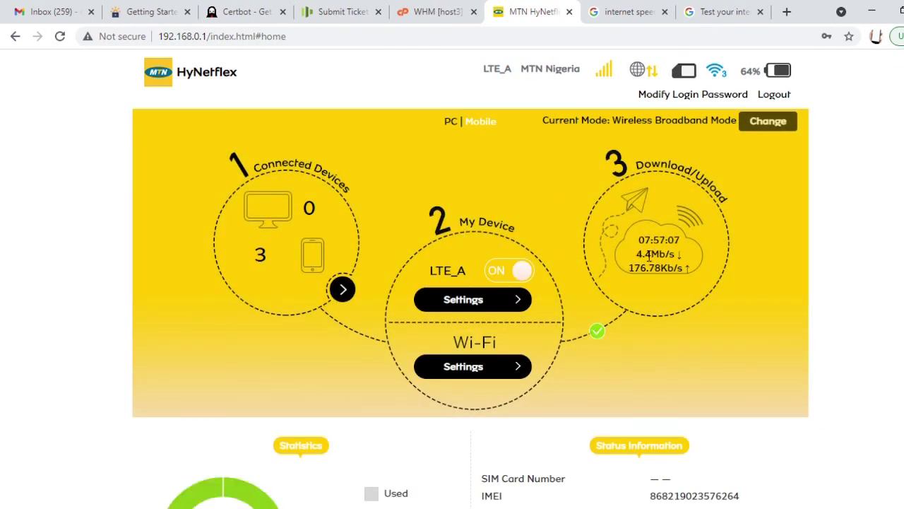
{"action": "scroll", "coordinate": [639, 265], "scroll_direction": "down", "scroll_amount": 3}
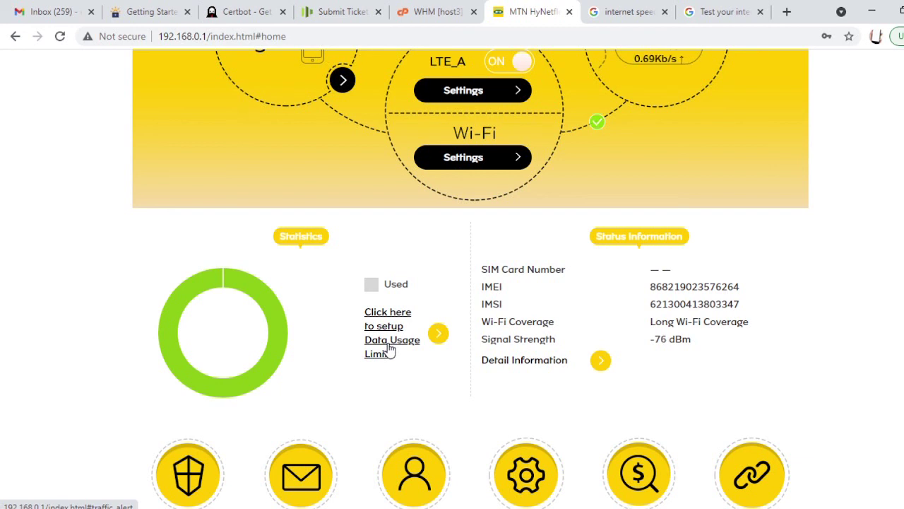
{"action": "scroll", "coordinate": [389, 349], "scroll_direction": "up", "scroll_amount": 1}
{"action": "scroll", "coordinate": [391, 349], "scroll_direction": "up", "scroll_amount": 1}
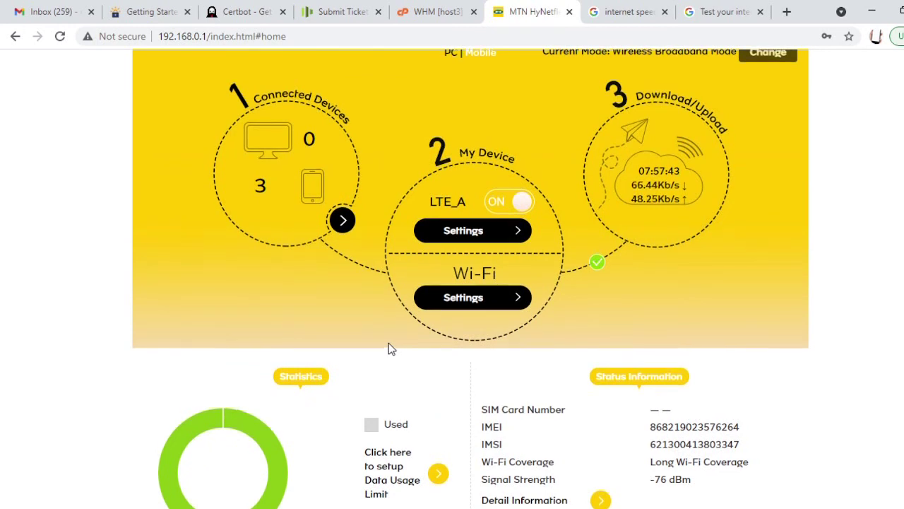
{"action": "scroll", "coordinate": [389, 348], "scroll_direction": "up", "scroll_amount": 1}
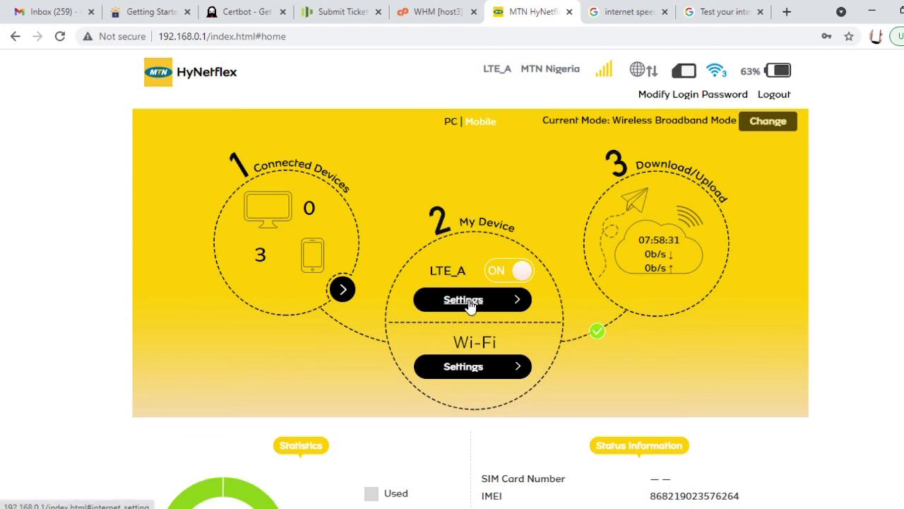
- Open the LTE_A Settings and review Connection Mode, leaving it on Automatic
{"action": "left_click", "coordinate": [465, 301]}
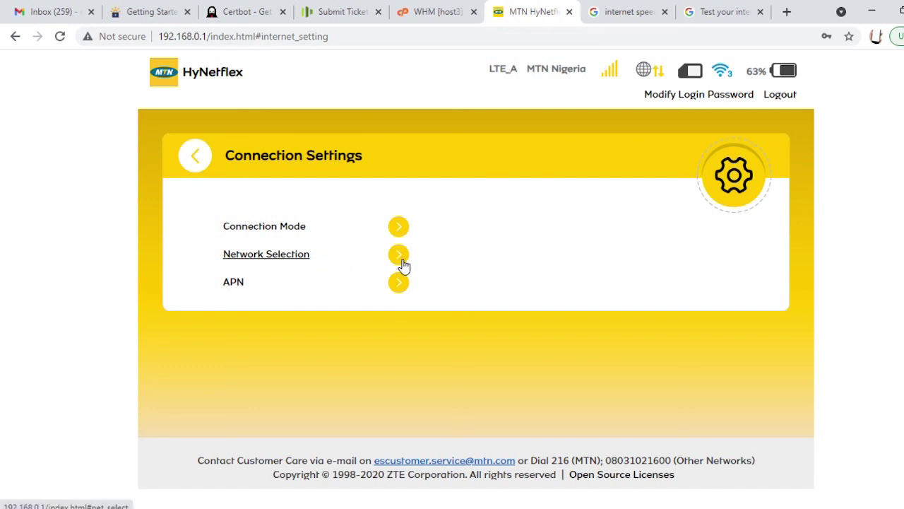
{"action": "left_click", "coordinate": [399, 226]}
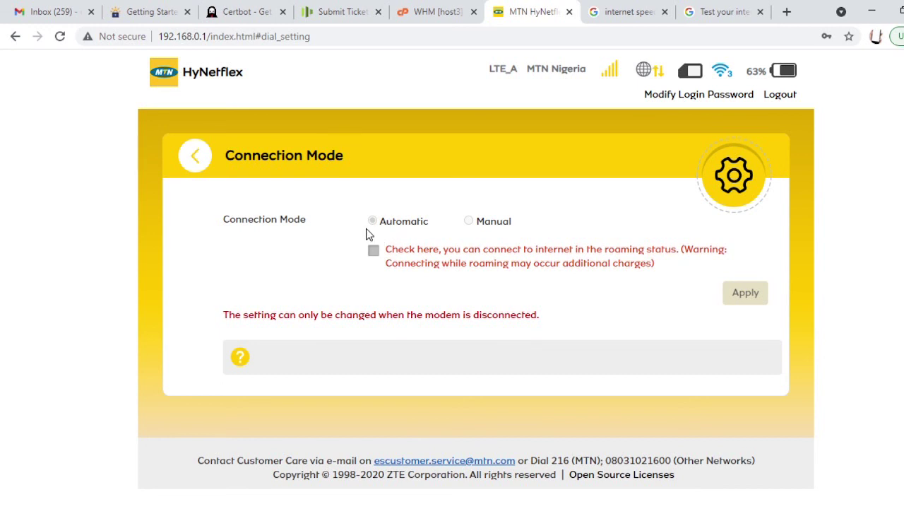
{"action": "left_click", "coordinate": [195, 157]}
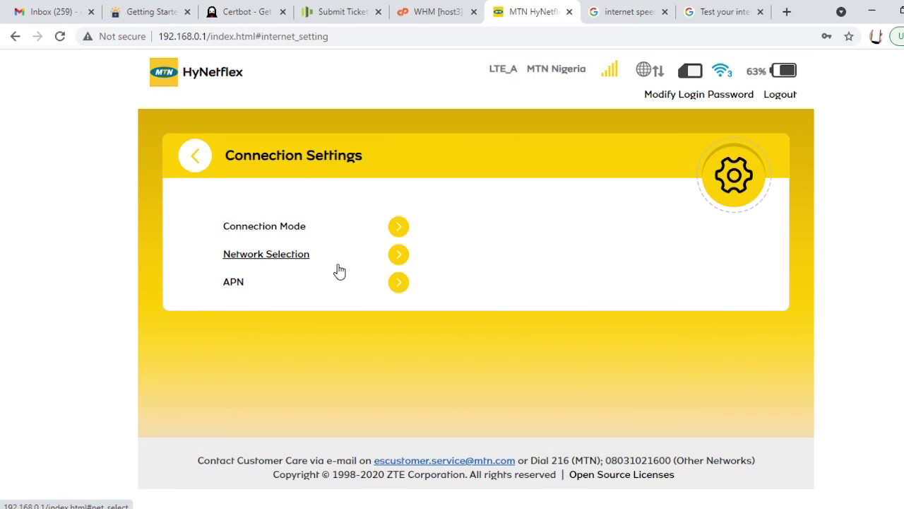
- Review Network Selection, keeping it on Automatic, then return to the router home dashboard
{"action": "left_click", "coordinate": [396, 257]}
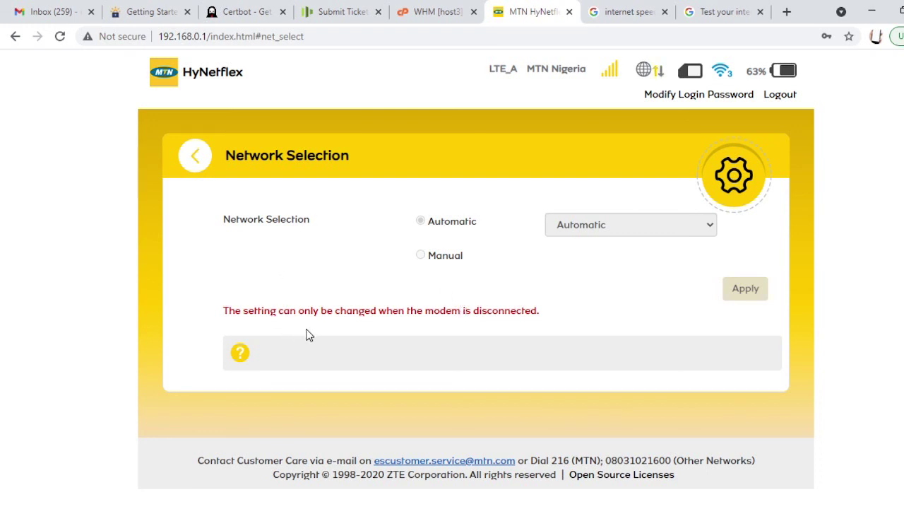
{"action": "left_click", "coordinate": [188, 162]}
{"action": "left_click", "coordinate": [188, 162]}
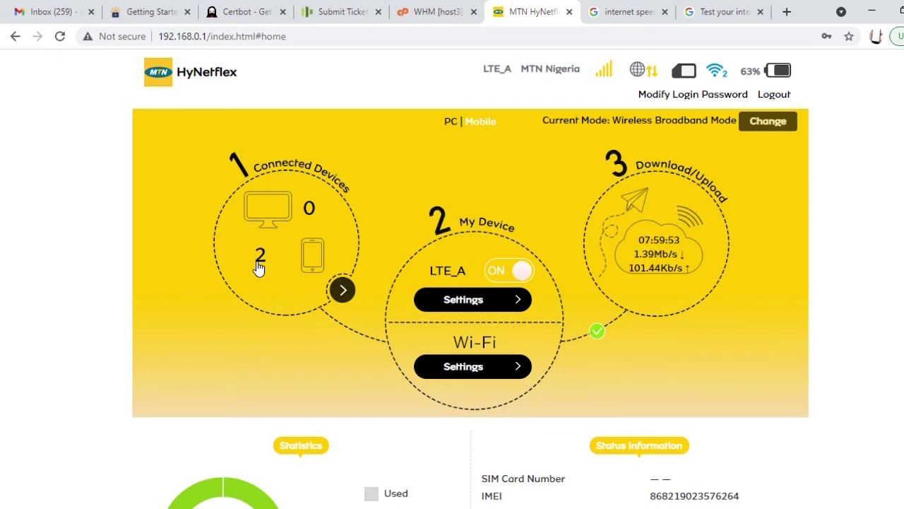
{"action": "scroll", "coordinate": [258, 268], "scroll_direction": "down", "scroll_amount": 4}
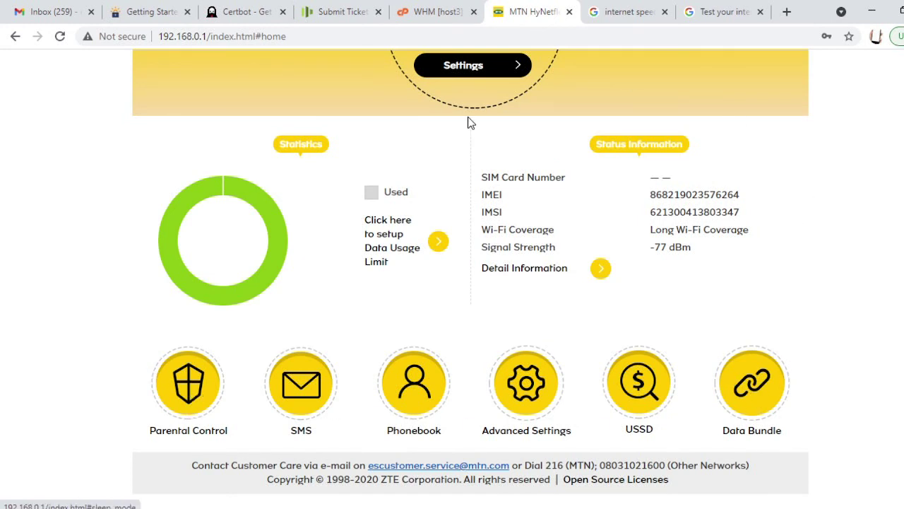
{"action": "left_click", "coordinate": [191, 399]}
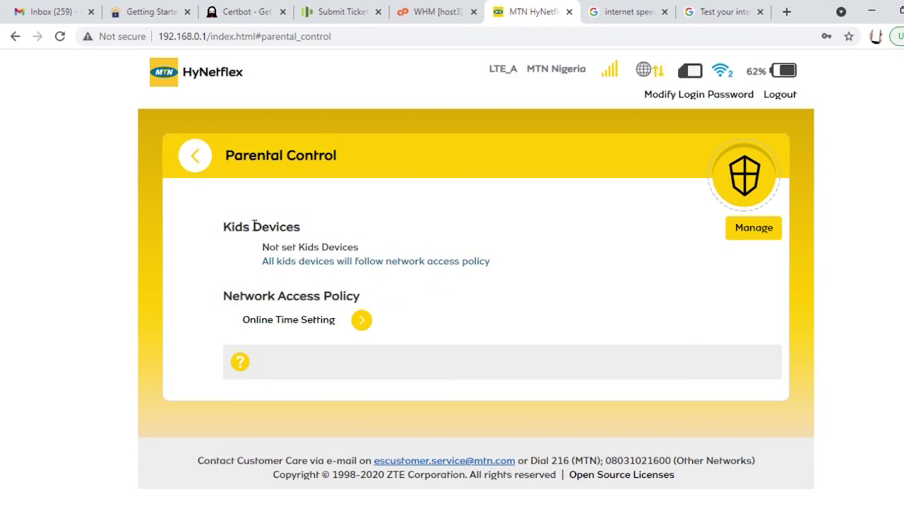
{"action": "left_click", "coordinate": [754, 229]}
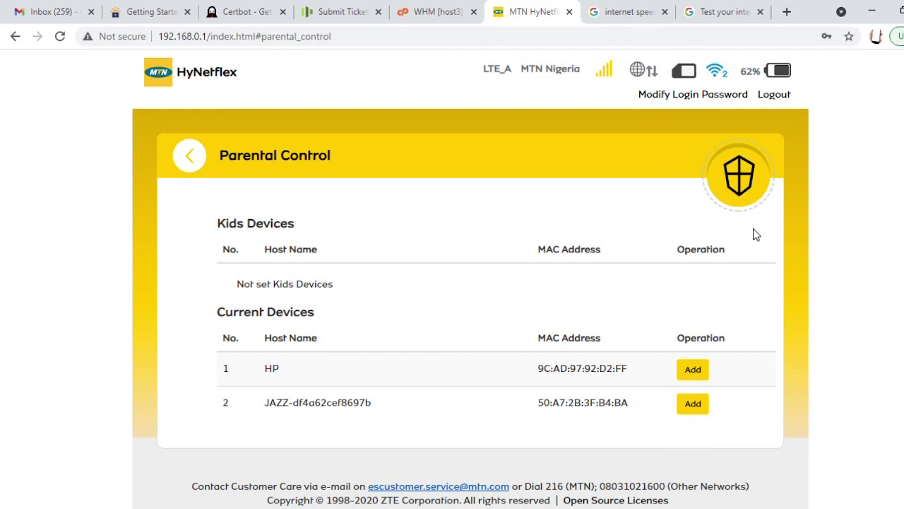
{"action": "scroll", "coordinate": [546, 244], "scroll_direction": "down", "scroll_amount": 1}
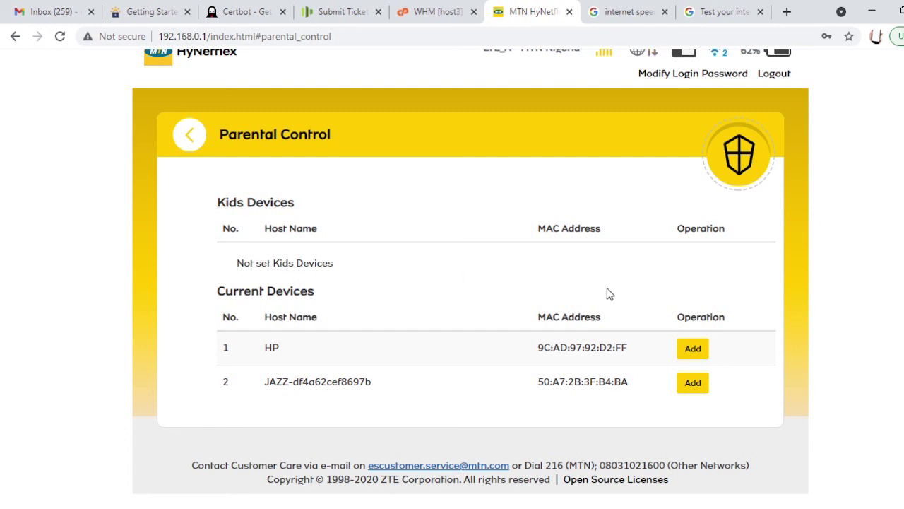
{"action": "left_click", "coordinate": [697, 348]}
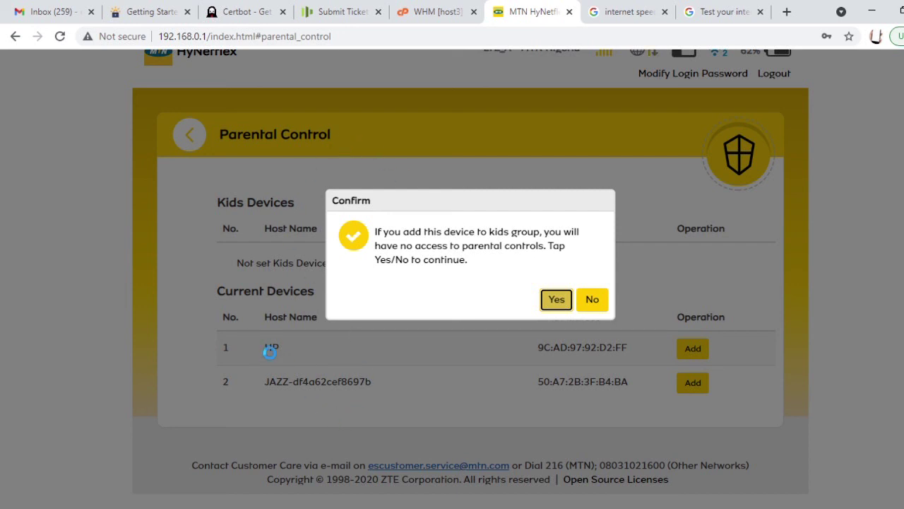
{"action": "left_click", "coordinate": [593, 302]}
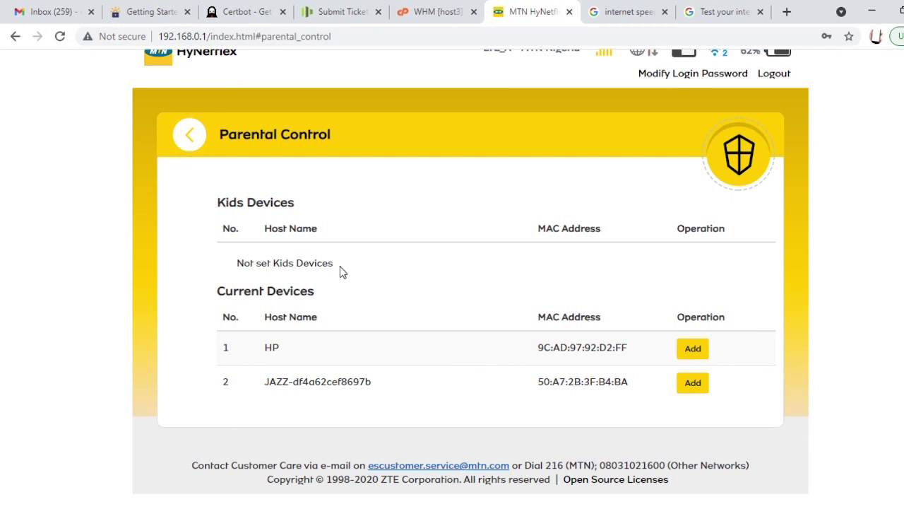
- Add JAZZ as a kids device, begin editing its host name, and return to the dashboard
{"action": "left_click", "coordinate": [694, 384]}
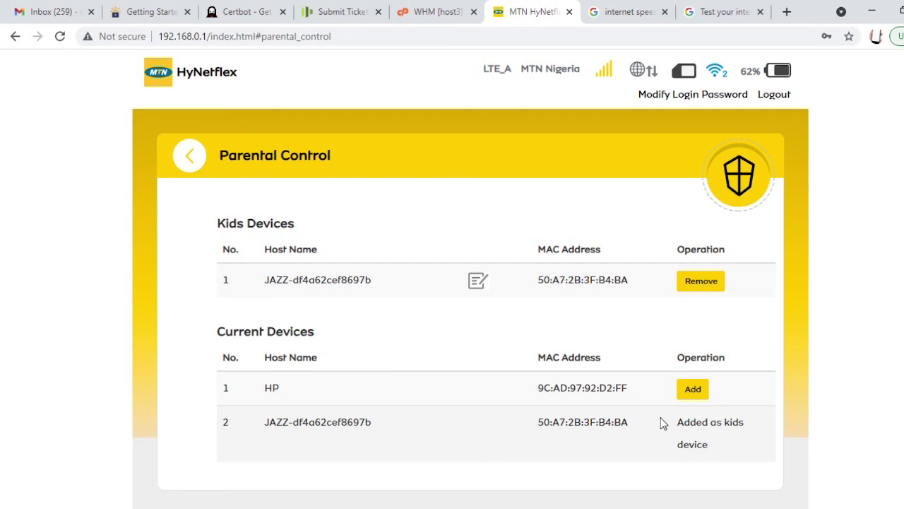
{"action": "left_click", "coordinate": [477, 282]}
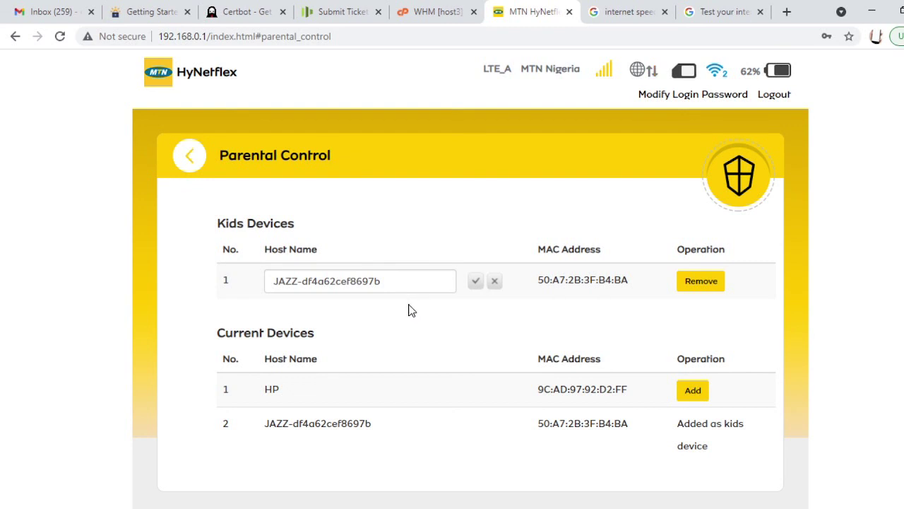
{"action": "left_click", "coordinate": [737, 182]}
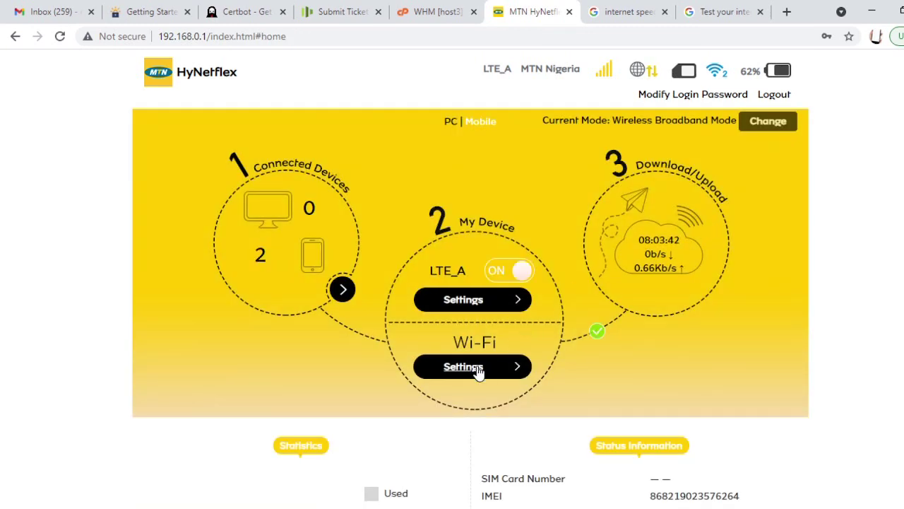
{"action": "scroll", "coordinate": [844, 285], "scroll_direction": "down", "scroll_amount": 4}
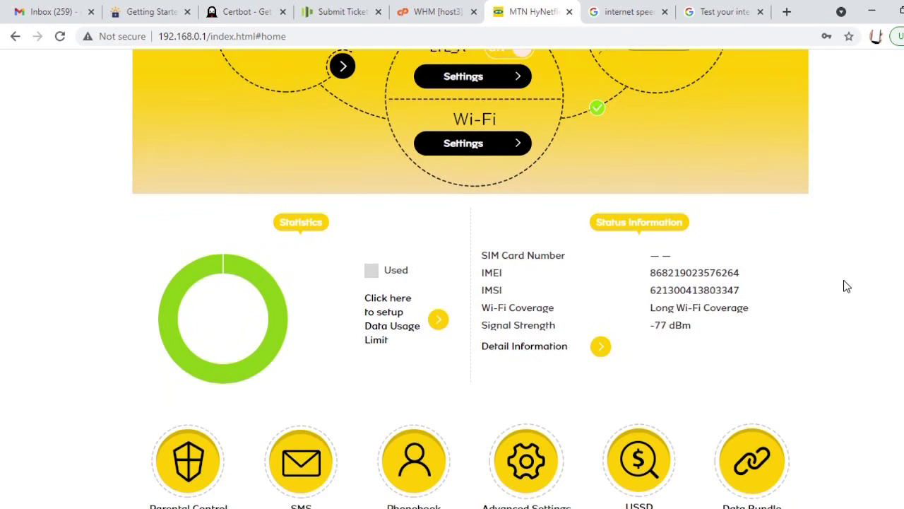
{"action": "key", "text": "alt+Left"}
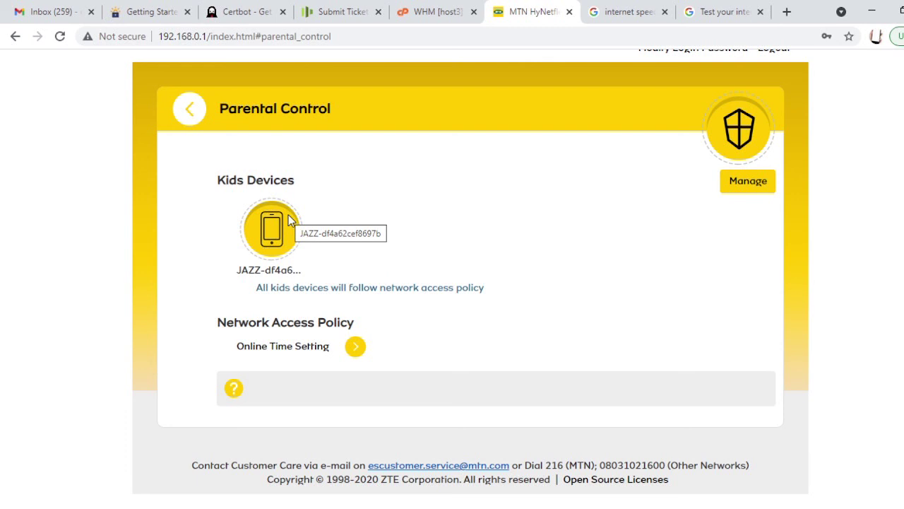
{"action": "scroll", "coordinate": [470, 279], "scroll_direction": "up", "scroll_amount": 1}
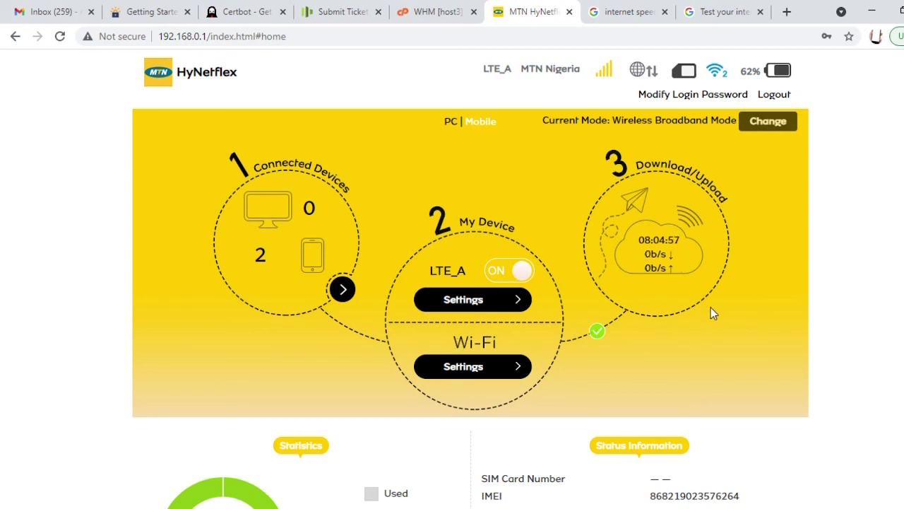
{"action": "scroll", "coordinate": [699, 317], "scroll_direction": "down", "scroll_amount": 4}
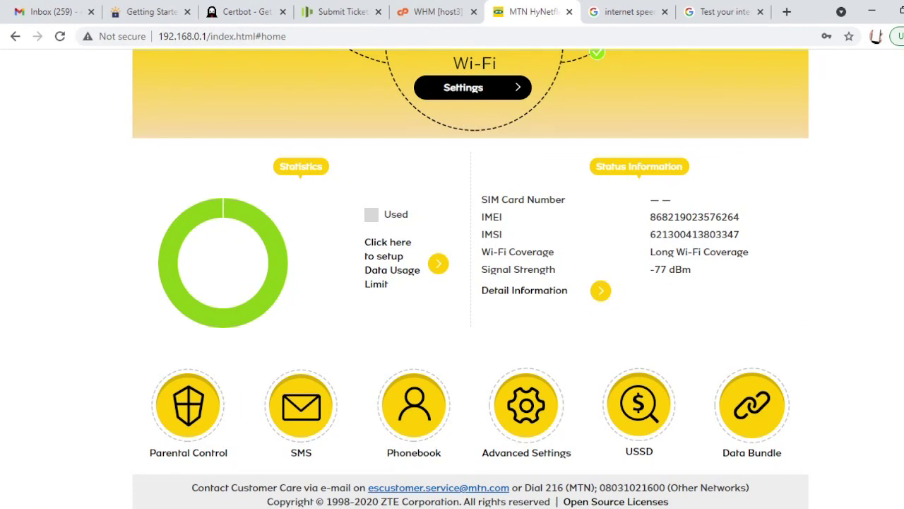
{"action": "scroll", "coordinate": [471, 283], "scroll_direction": "up", "scroll_amount": 4}
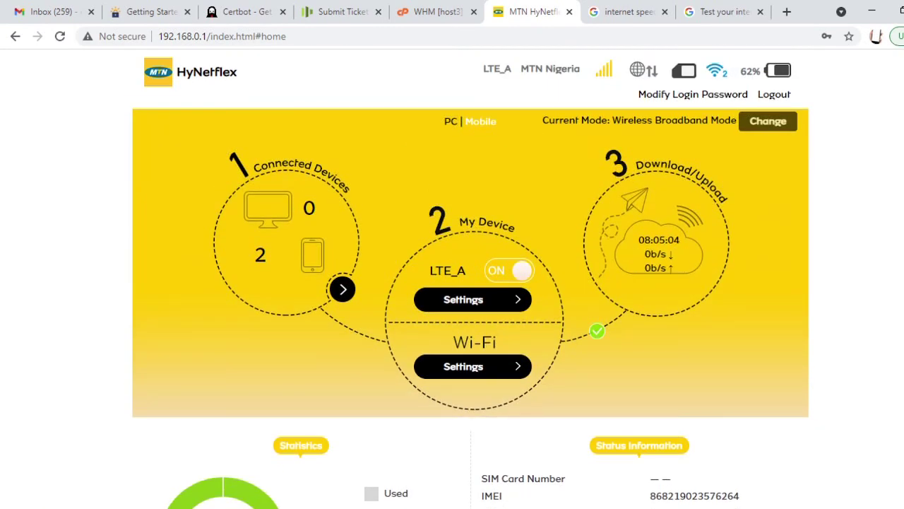
{"action": "scroll", "coordinate": [471, 283], "scroll_direction": "down", "scroll_amount": 4}
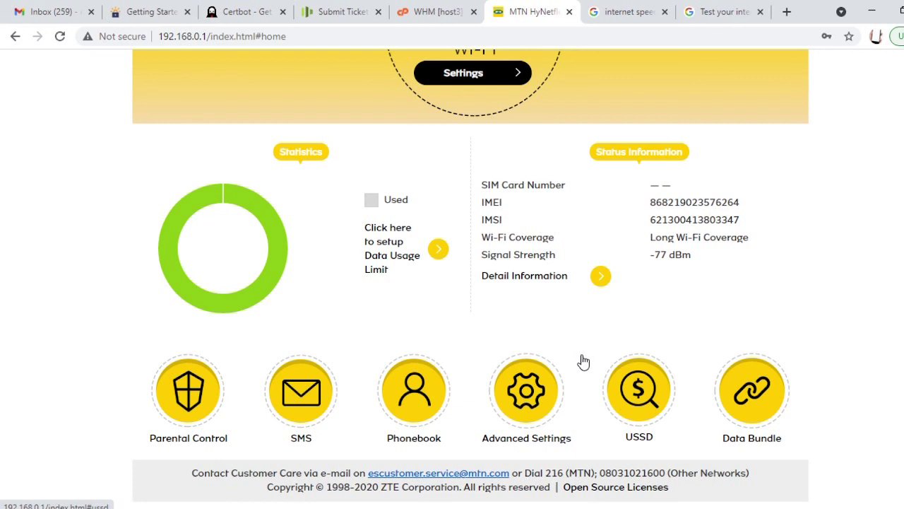
{"action": "scroll", "coordinate": [579, 360], "scroll_direction": "up", "scroll_amount": 3}
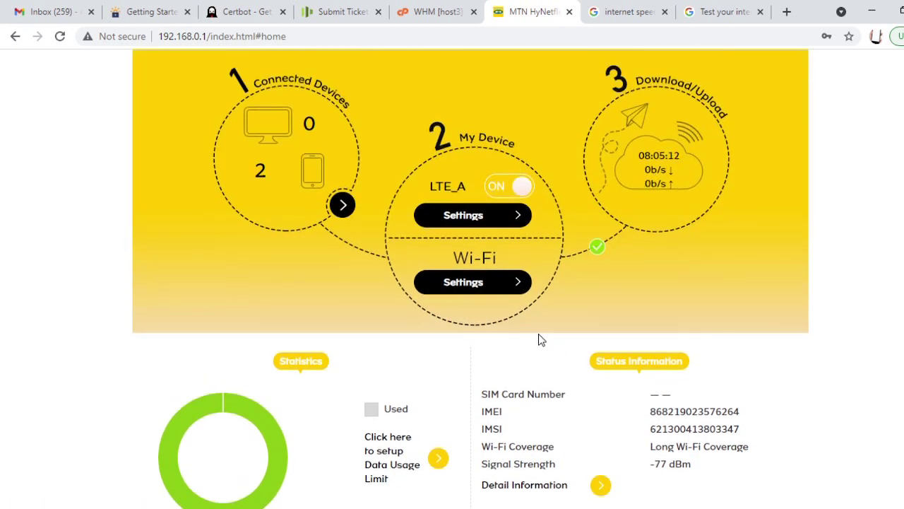
{"action": "scroll", "coordinate": [664, 324], "scroll_direction": "up", "scroll_amount": 1}
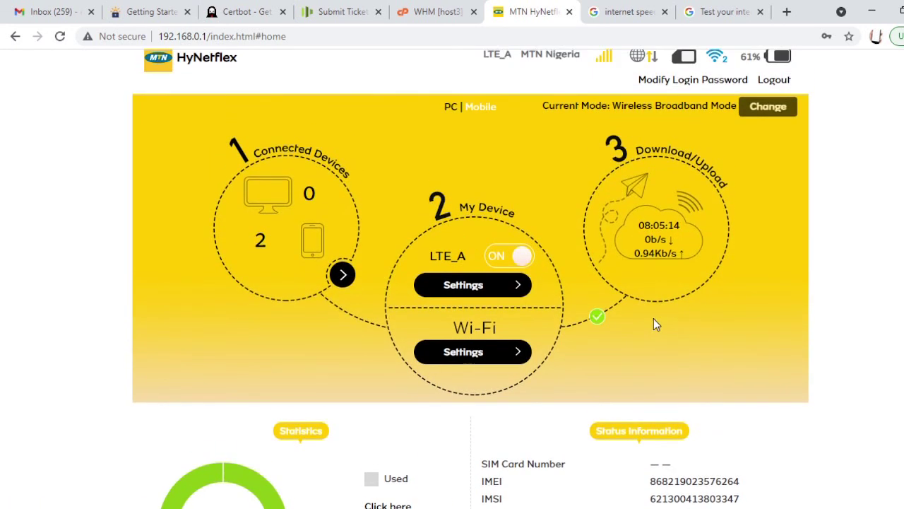
{"action": "scroll", "coordinate": [608, 323], "scroll_direction": "up", "scroll_amount": 1}
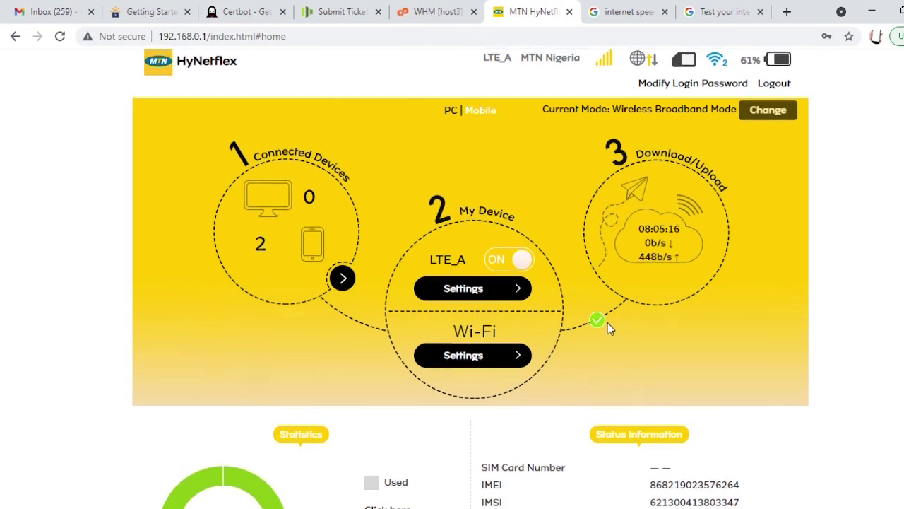
{"action": "scroll", "coordinate": [601, 321], "scroll_direction": "down", "scroll_amount": 1}
{"action": "scroll", "coordinate": [549, 303], "scroll_direction": "down", "scroll_amount": 3}
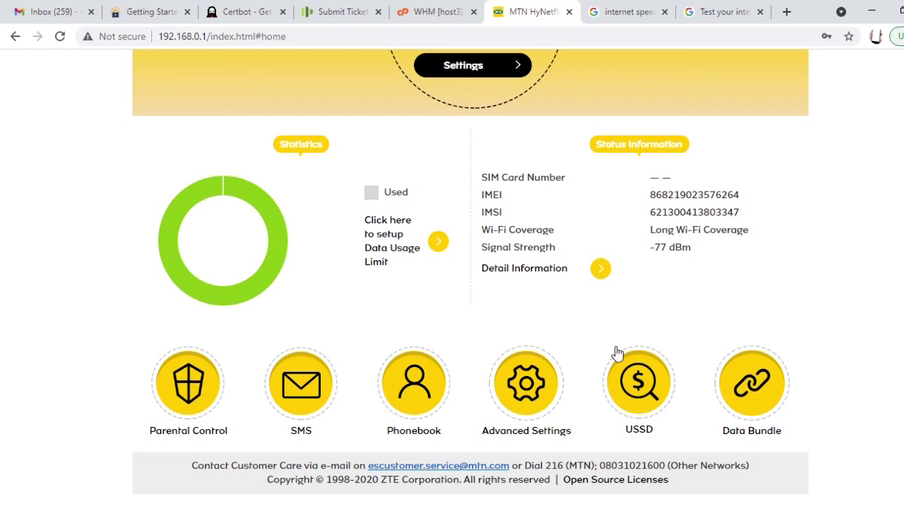
{"action": "scroll", "coordinate": [470, 279], "scroll_direction": "up", "scroll_amount": 4}
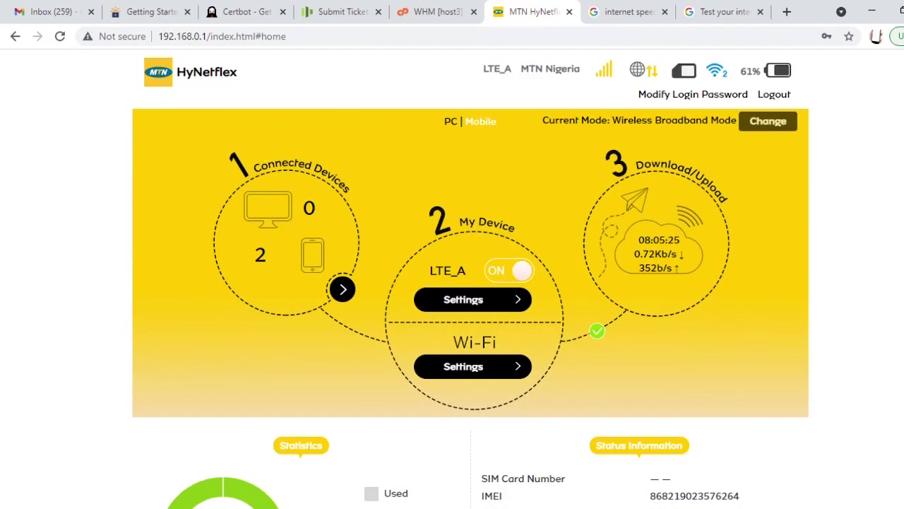
{"action": "scroll", "coordinate": [470, 278], "scroll_direction": "down", "scroll_amount": 2}
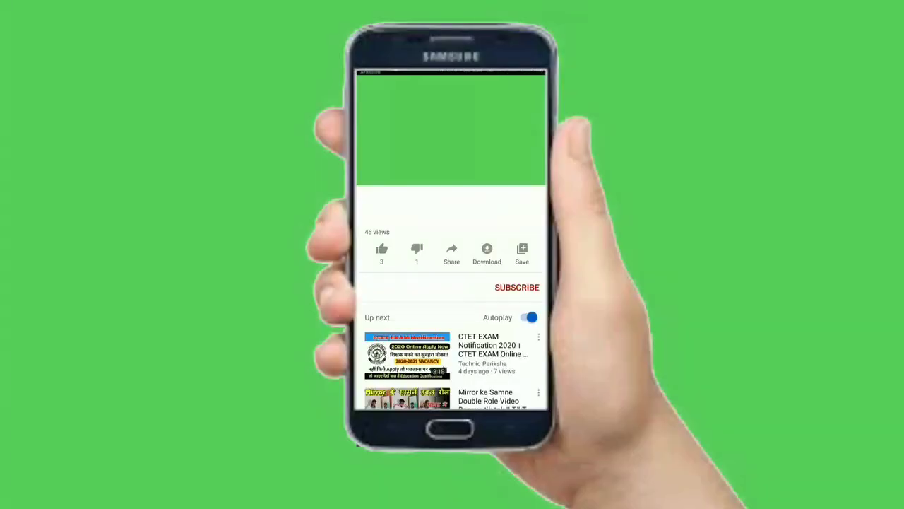